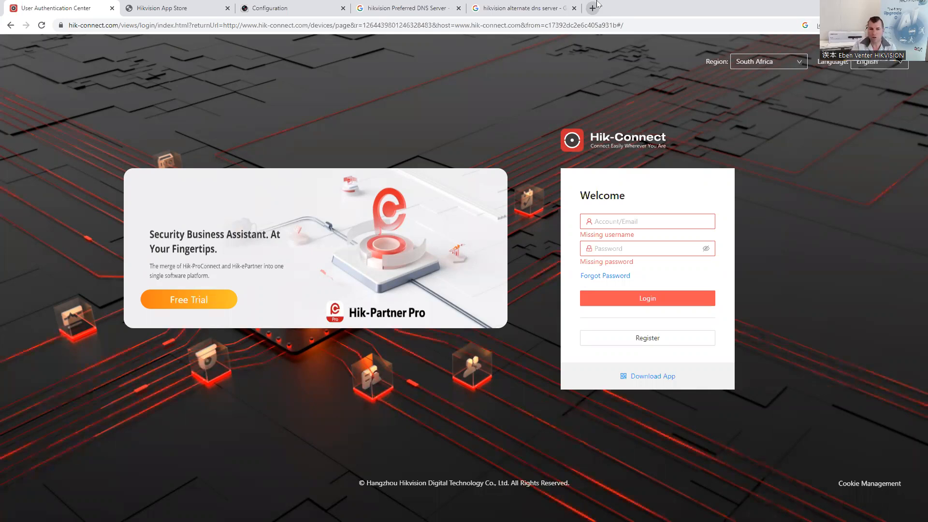
Step: Browse the Android apps offered in the Hikvision App Store through to the end of the list
left_click(176, 8)
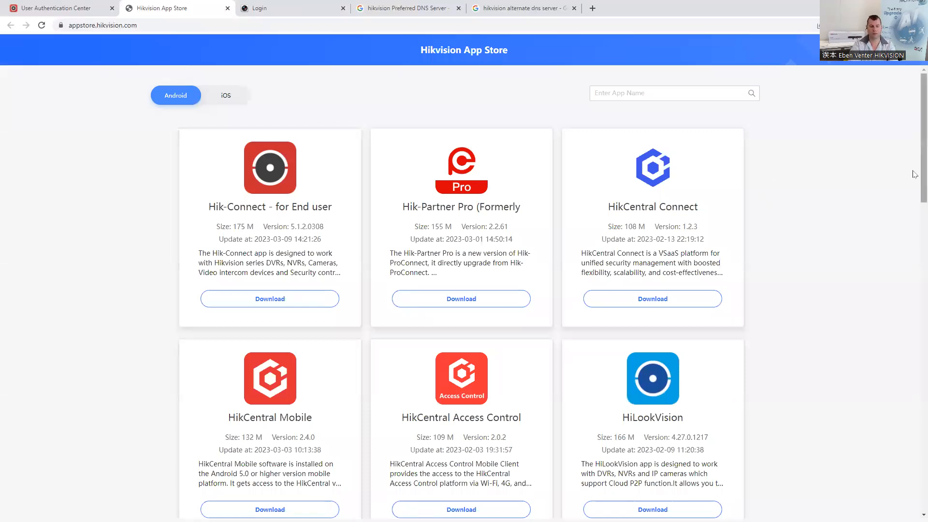
scroll(915, 174, "down", 5)
scroll(913, 290, "down", 7)
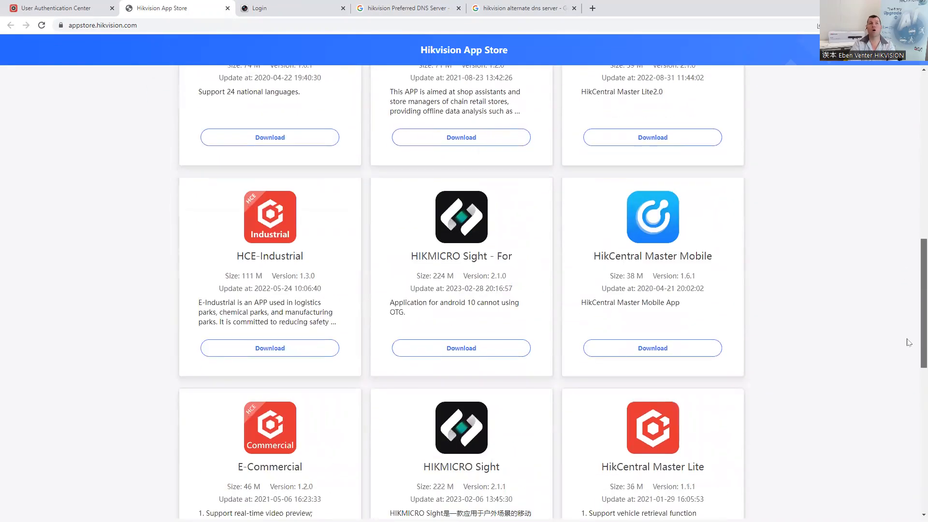
scroll(907, 358, "down", 2)
scroll(903, 375, "down", 2)
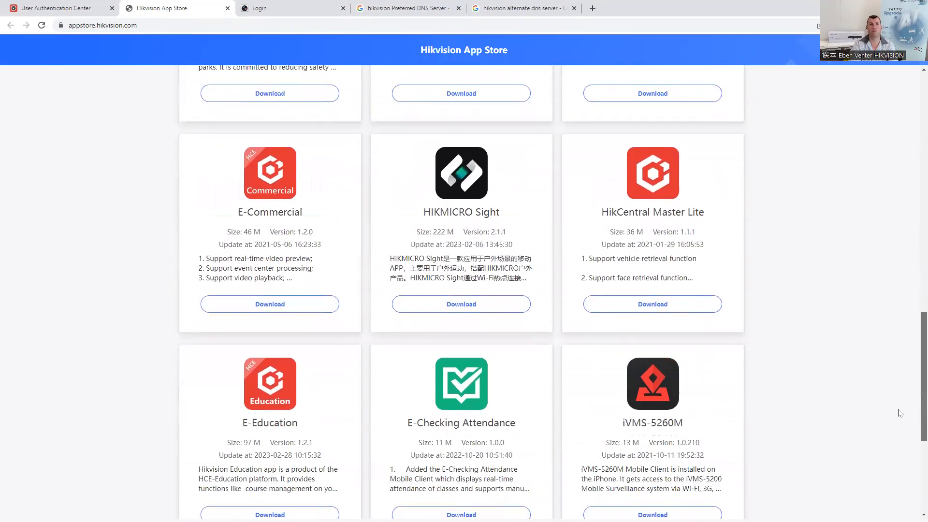
scroll(899, 449, "down", 2)
scroll(899, 449, "down", 2)
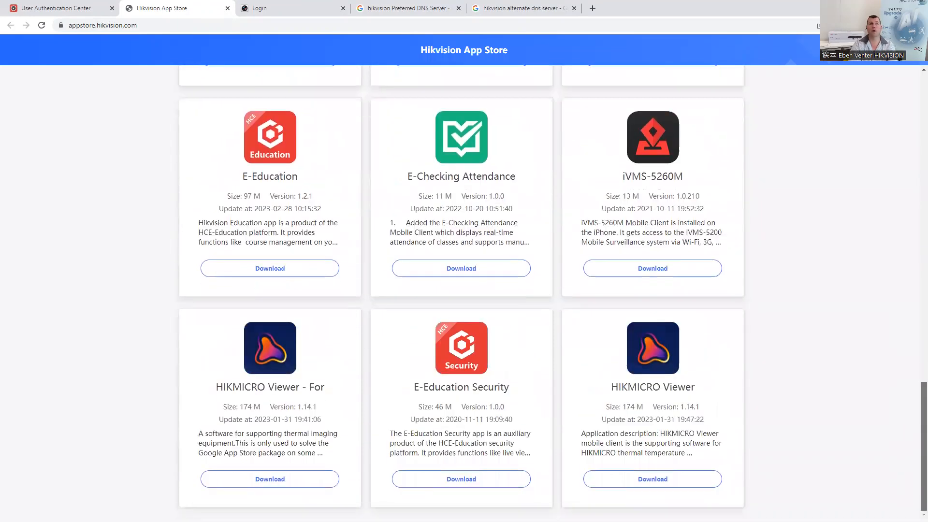
scroll(893, 427, "up", 18)
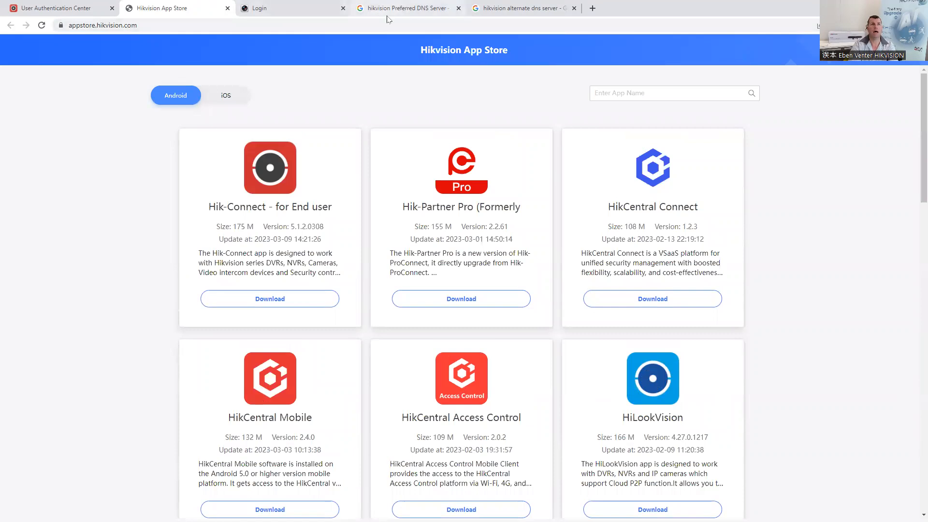
Step: Log in to the camera's web interface at 10.176.136.50 as admin with the account password
left_click(300, 11)
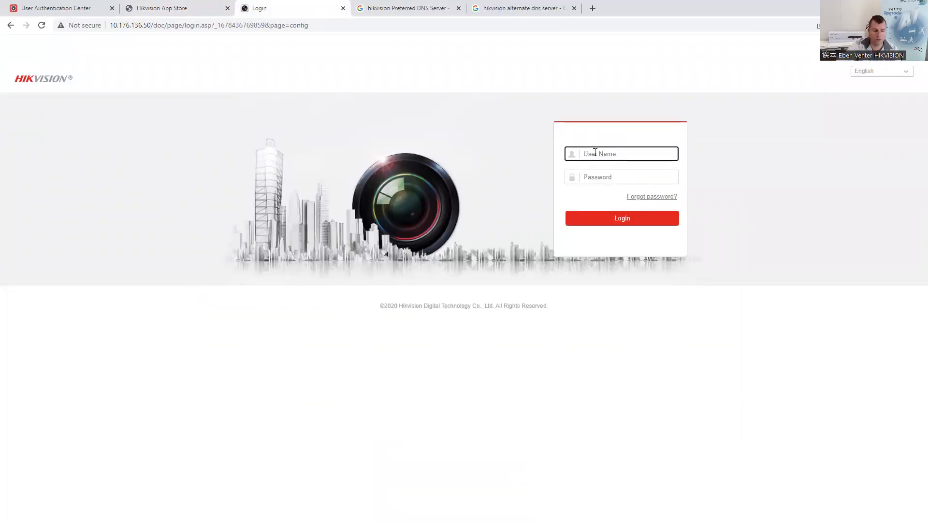
type("a")
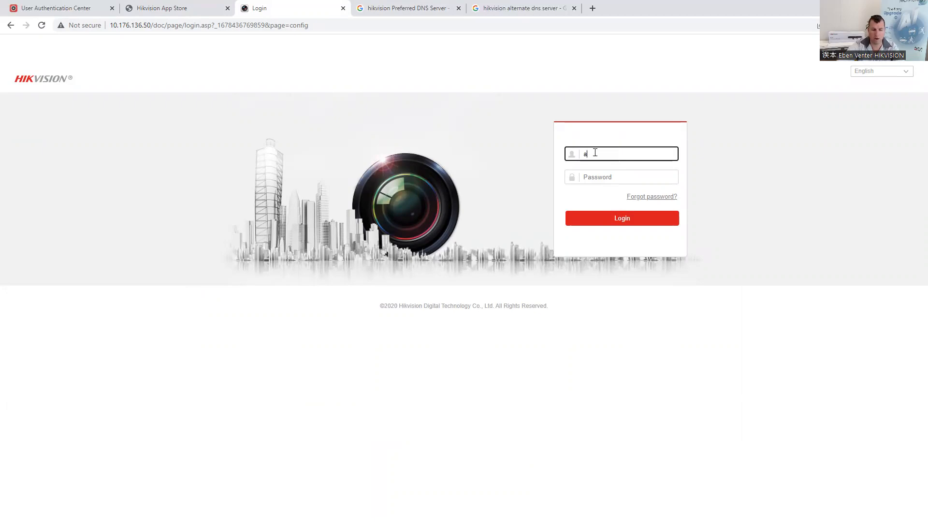
type("dmin")
key("Tab")
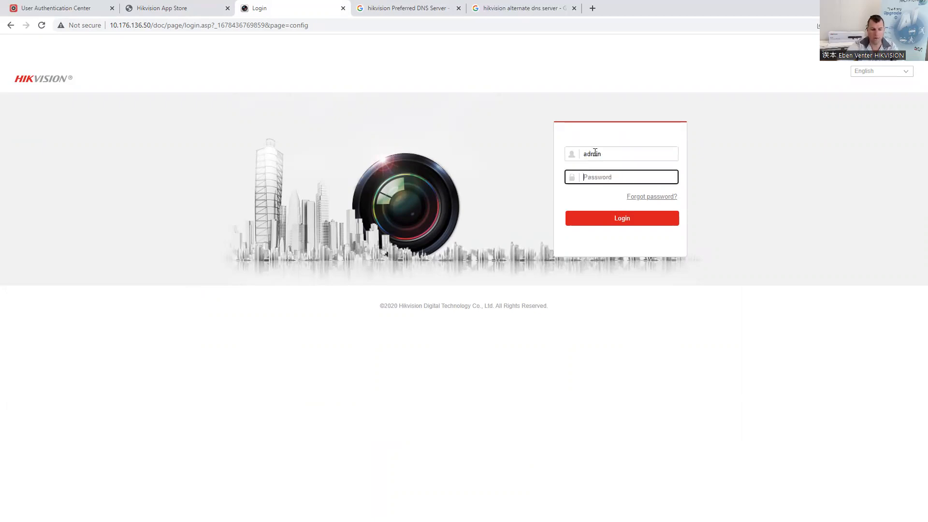
type("*******")
key("Return")
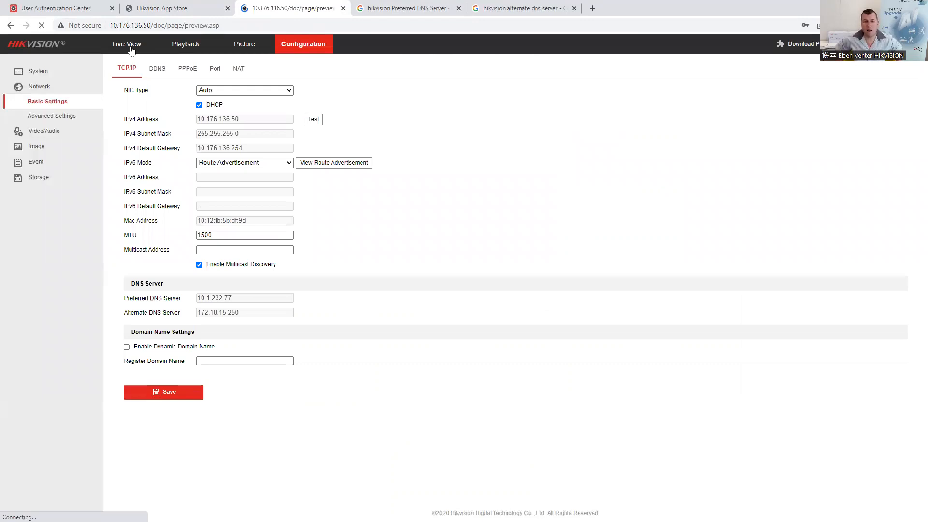
Step: Open the camera's live view, dismiss the offer to save the password, and switch the video to the first stream option
left_click(131, 48)
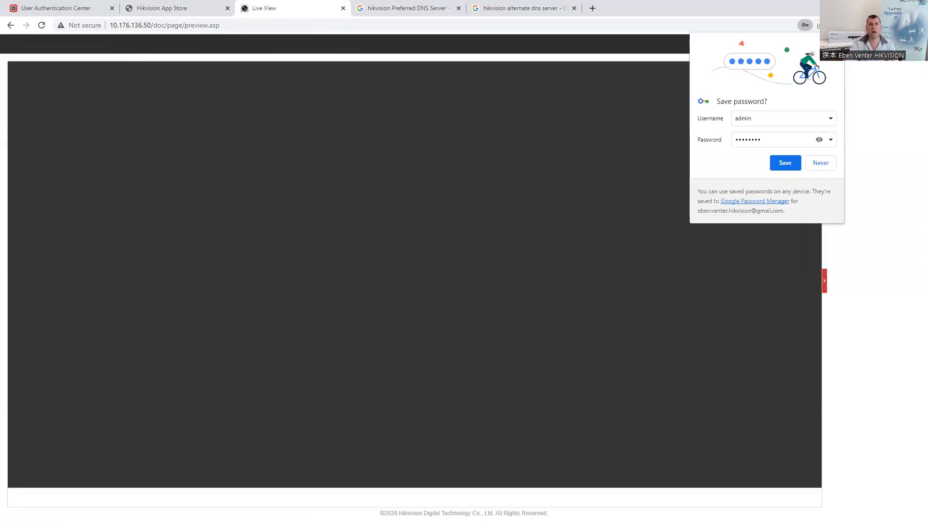
key("Escape")
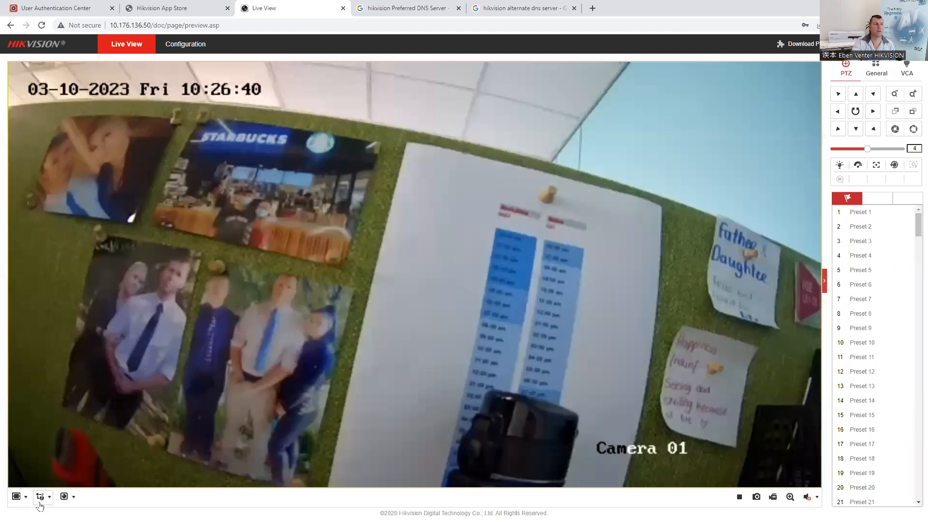
left_click(39, 503)
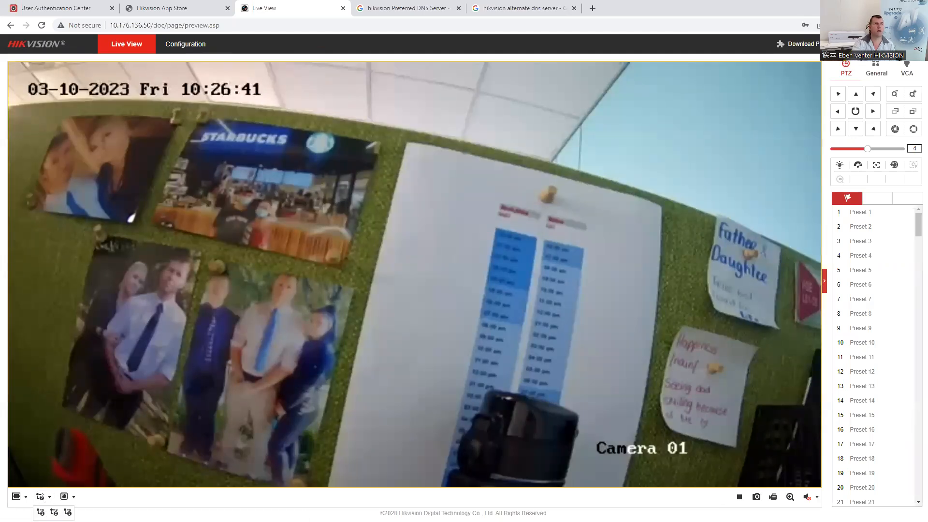
left_click(41, 512)
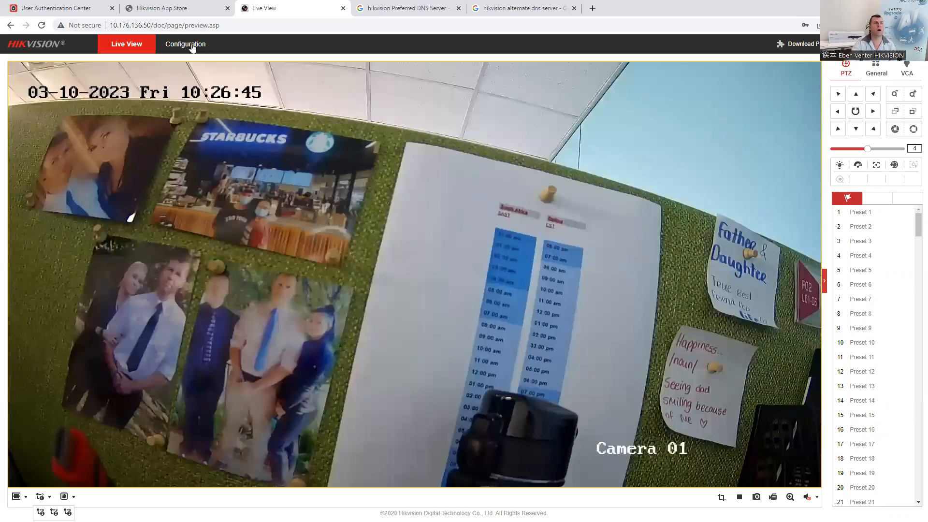
Step: Examine the camera's basic system information and its Hik-Connect platform access settings, revealing the hidden verification code
left_click(192, 47)
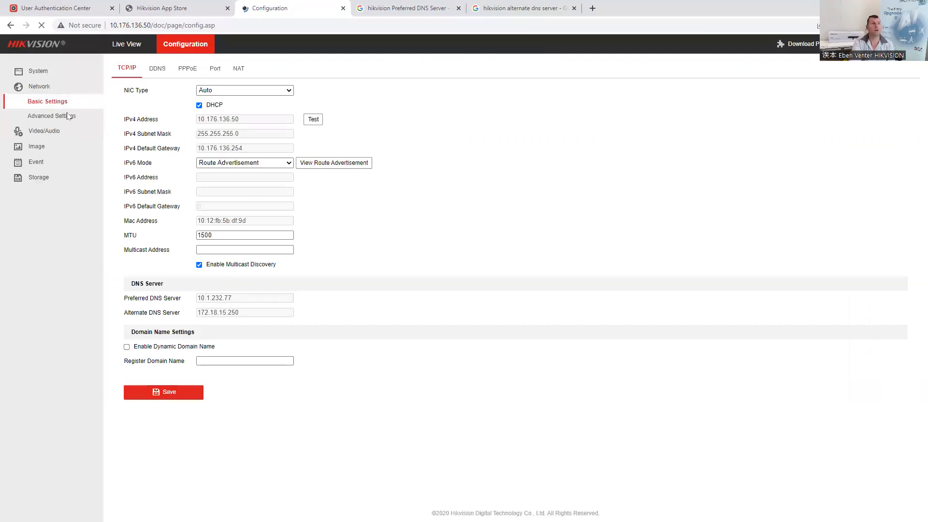
left_click(38, 72)
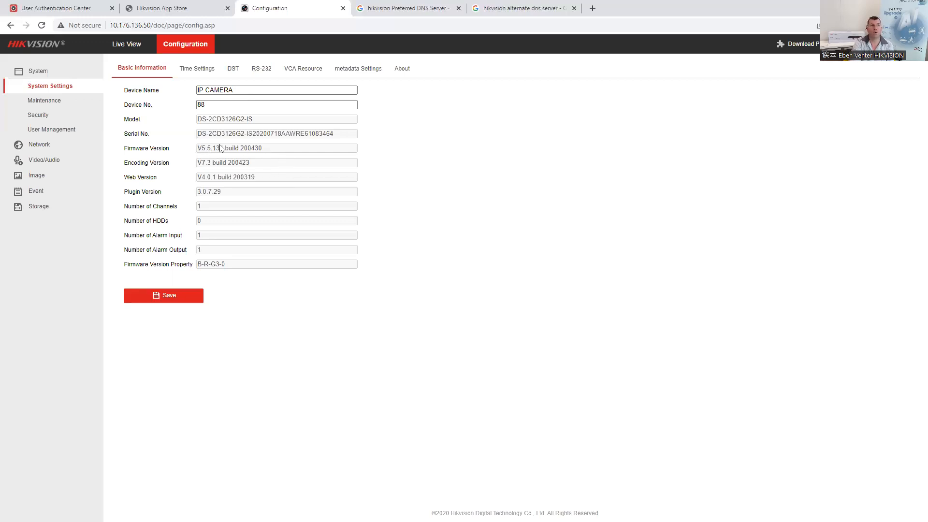
left_click(39, 145)
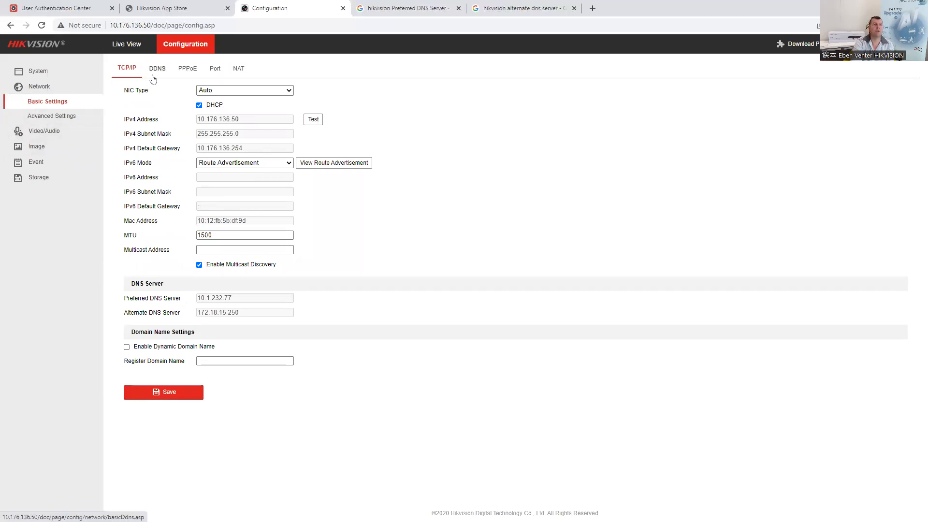
left_click(64, 116)
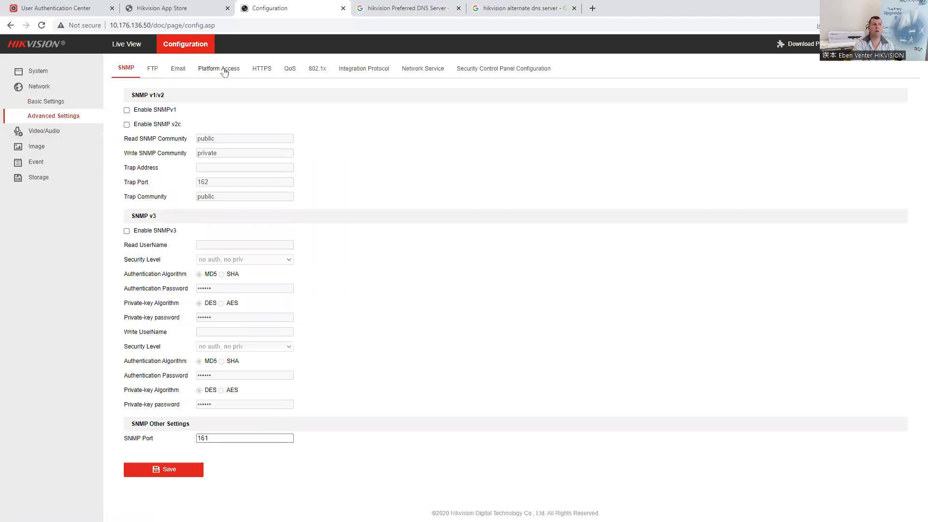
left_click(224, 72)
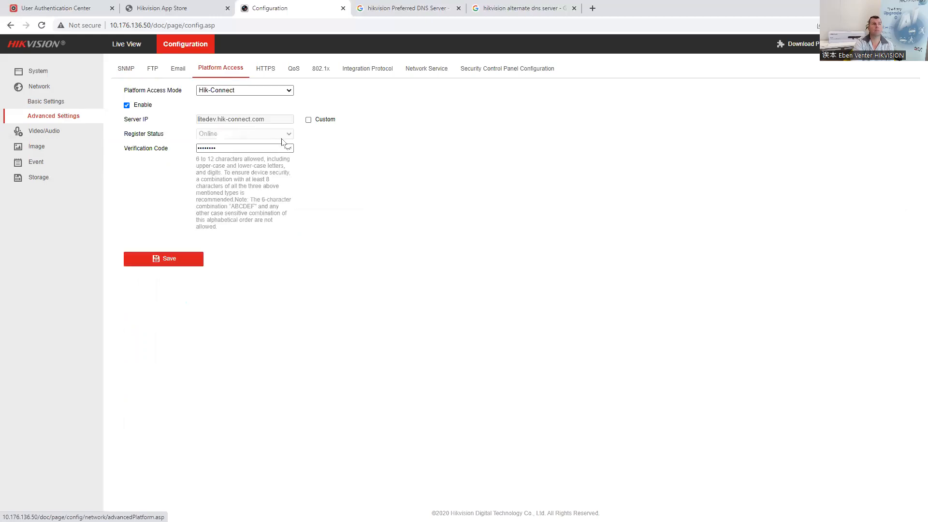
left_click(288, 149)
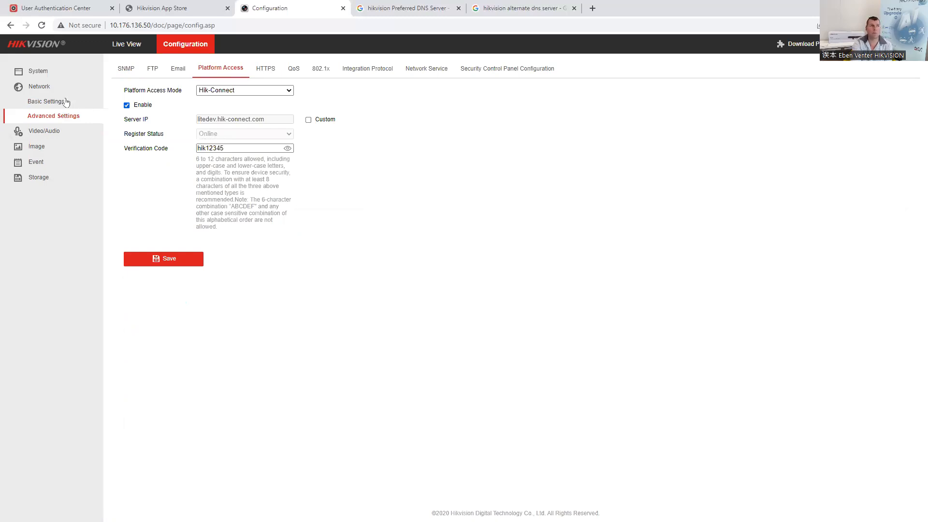
Step: Compare the camera's TCP/IP DNS server settings with the Google results for Hikvision's recommended preferred and alternate DNS servers
left_click(49, 103)
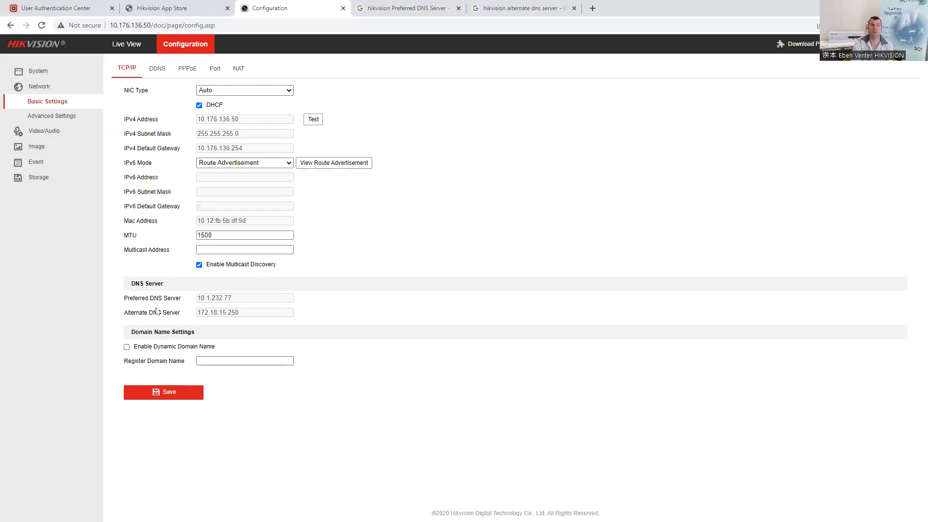
left_click(409, 9)
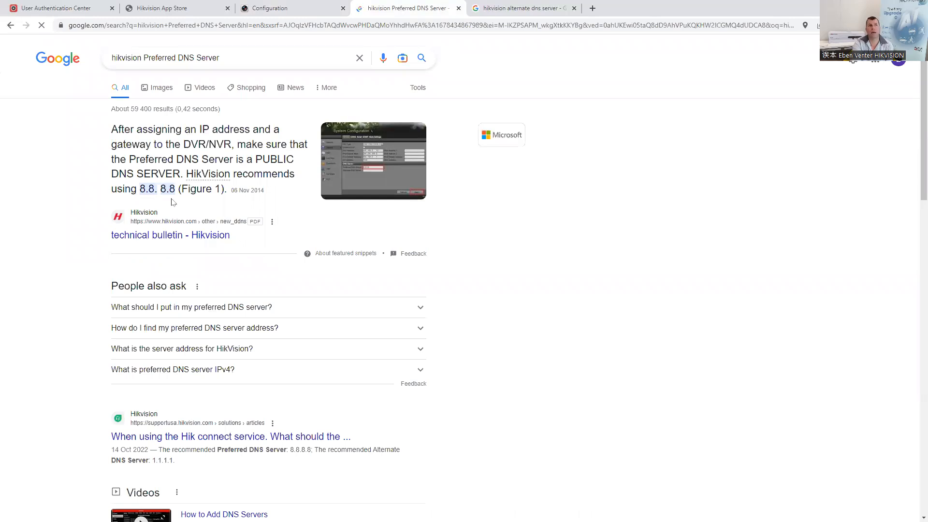
left_click(506, 13)
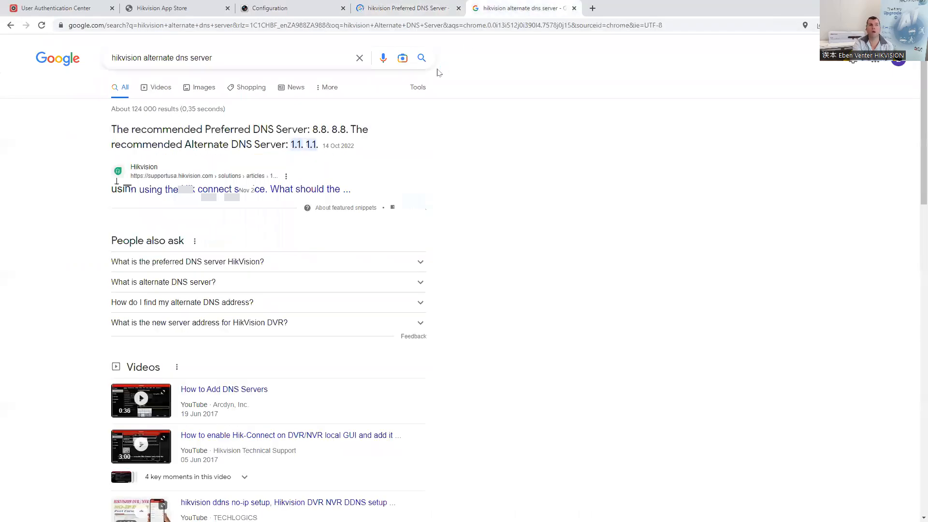
left_click(412, 9)
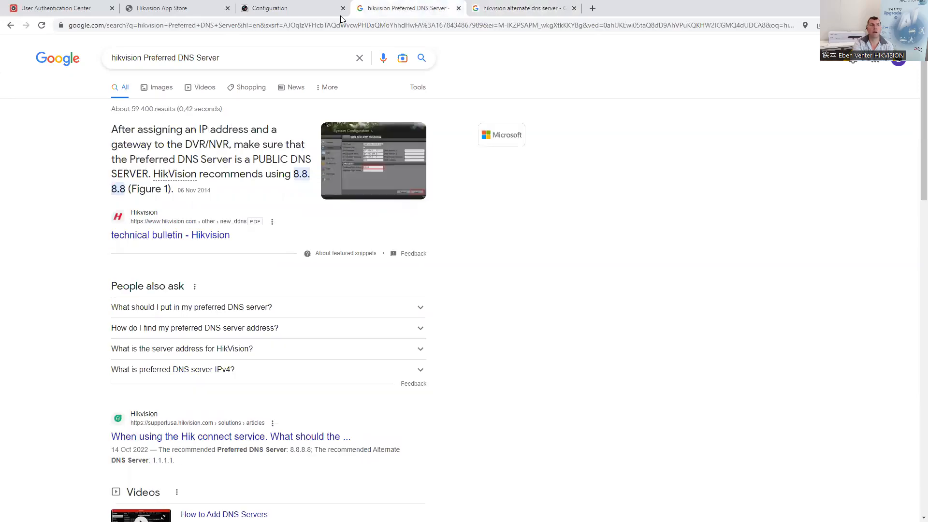
left_click(279, 6)
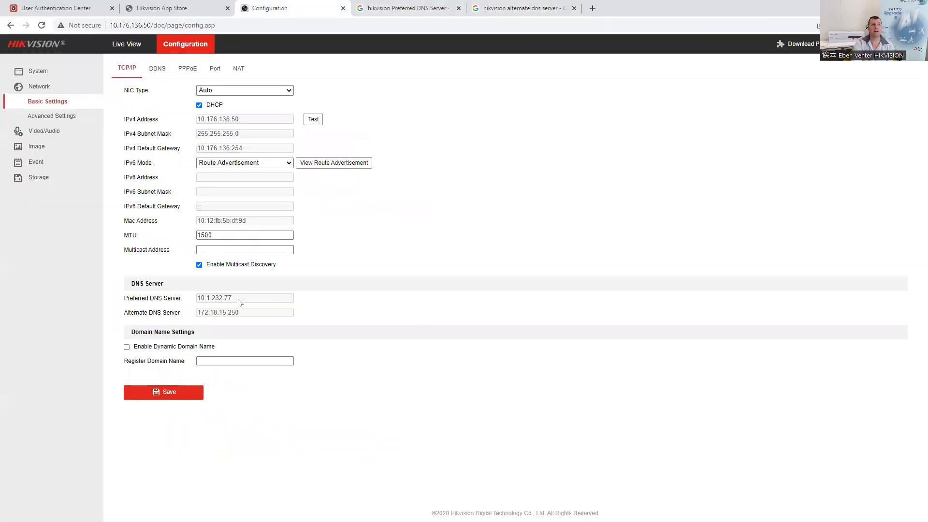
Step: Disable multicast discovery and DHCP in the TCP/IP settings, and set the preferred DNS server to 8.8.8.8
left_click(199, 267)
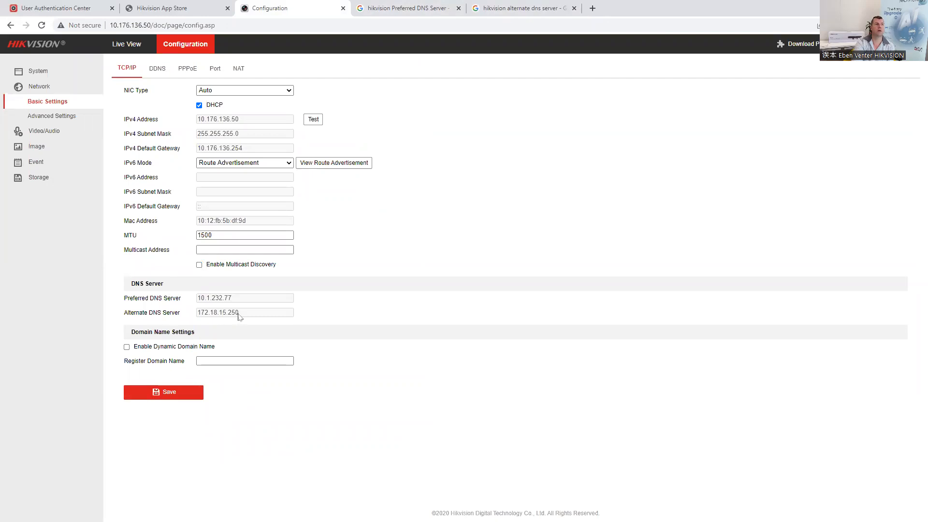
left_click(200, 106)
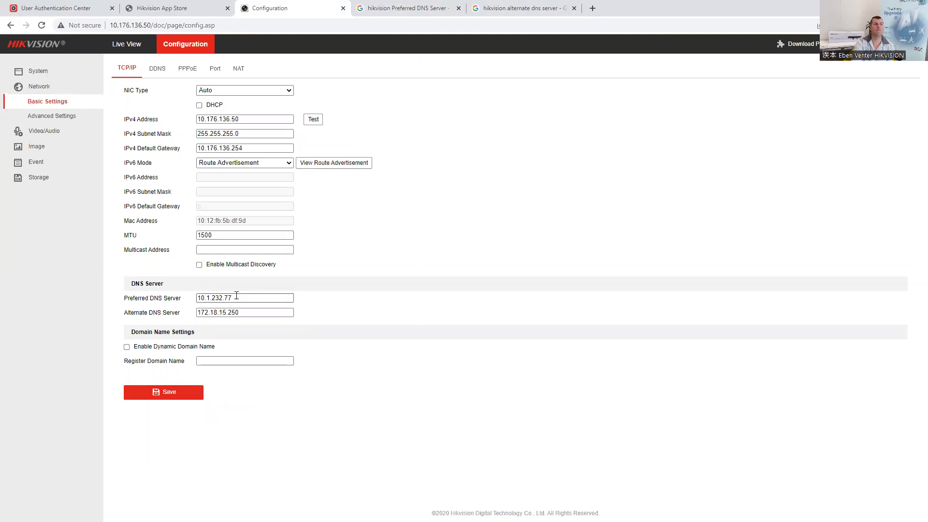
left_click(235, 298)
key("ctrl+a")
key("BackSpace")
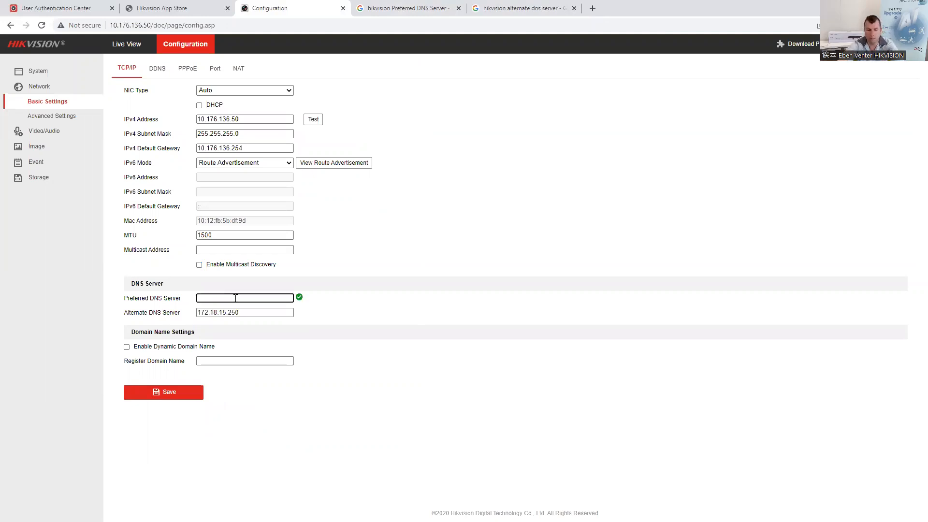
type("8.8..8")
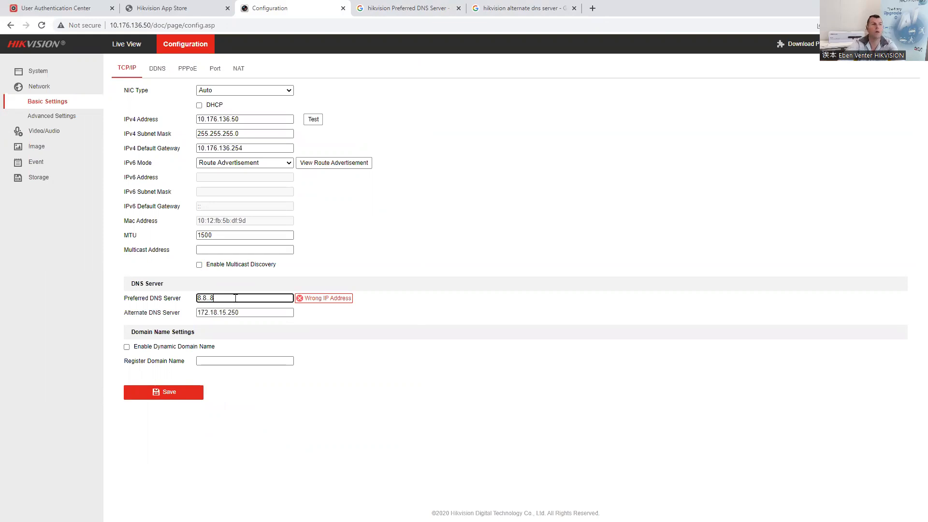
key("BackSpace")
key("BackSpace")
type("8.8")
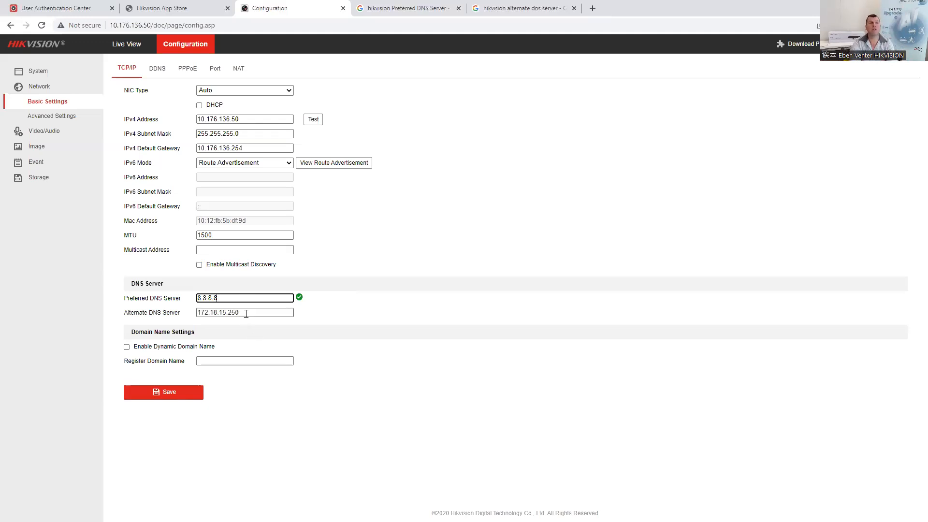
Step: Set the alternate DNS server to 1.1.1.1
left_click(246, 314)
key("BackSpace")
key("BackSpace")
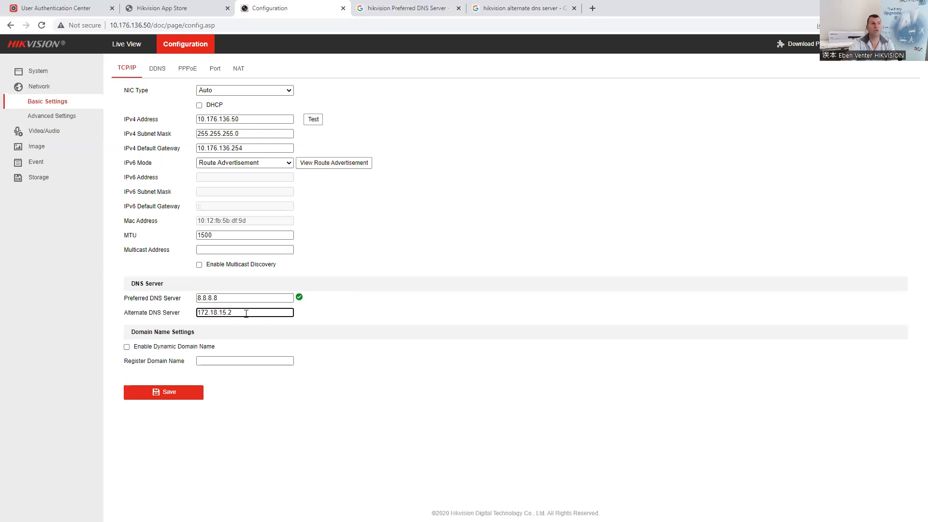
key("BackSpace")
key("BackSpace")
key("BackSpace")
key("BackSpace")
key("BackSpace")
key("BackSpace")
key("BackSpace")
key("BackSpace")
key("BackSpace")
key("BackSpace")
key("BackSpace")
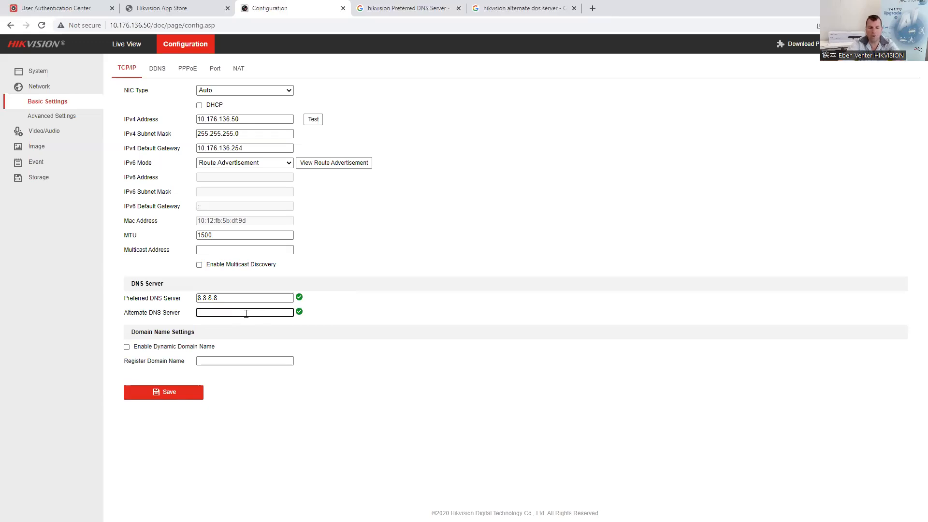
type("1.1.1.1")
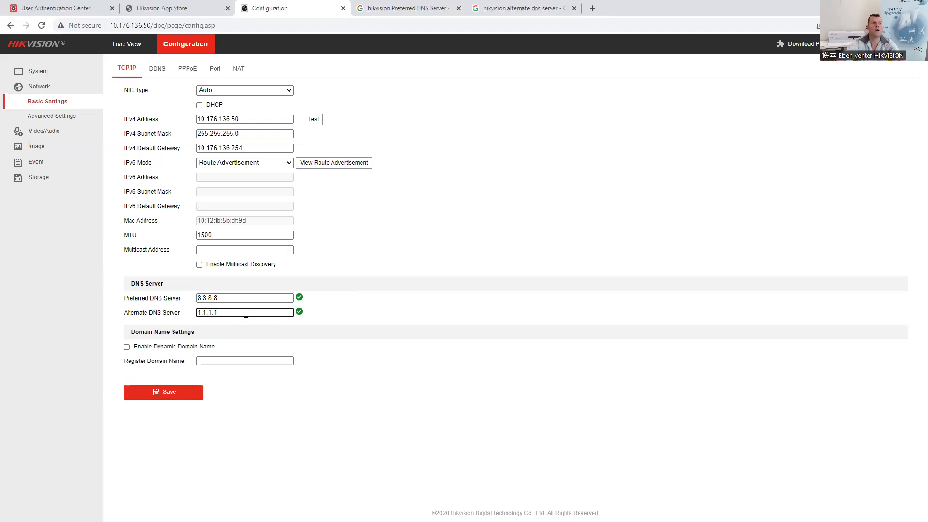
Step: Replace the alternate DNS server address with 8.8.4.4
key("BackSpace")
key("BackSpace")
key("BackSpace")
key("BackSpace")
key("BackSpace")
key("BackSpace")
key("BackSpace")
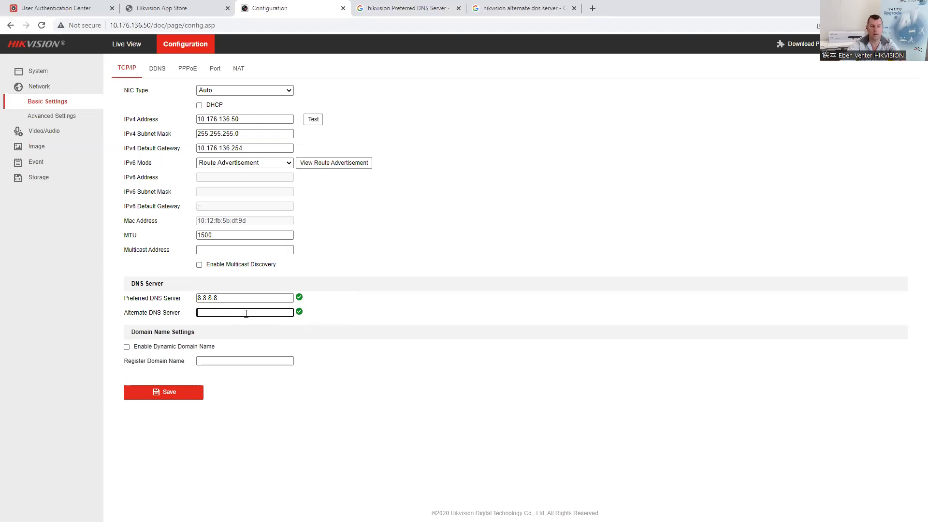
type("8")
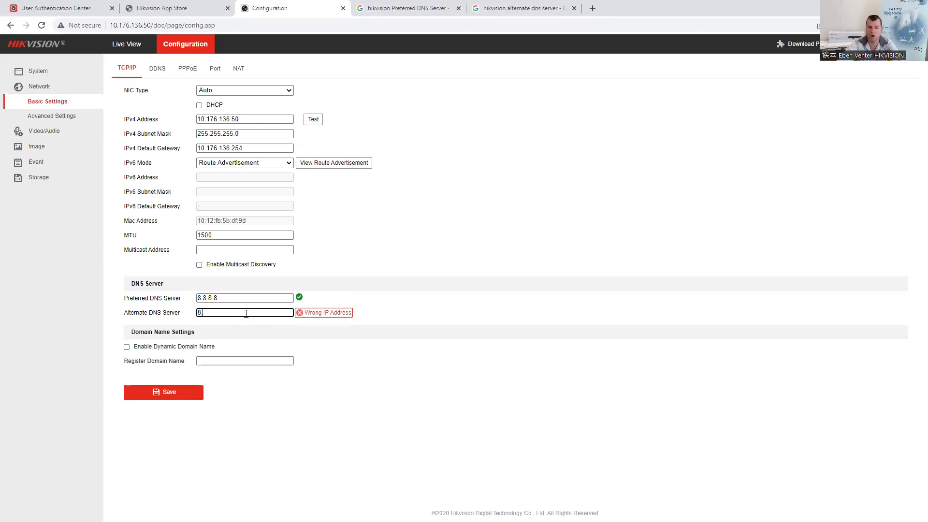
type(".8.")
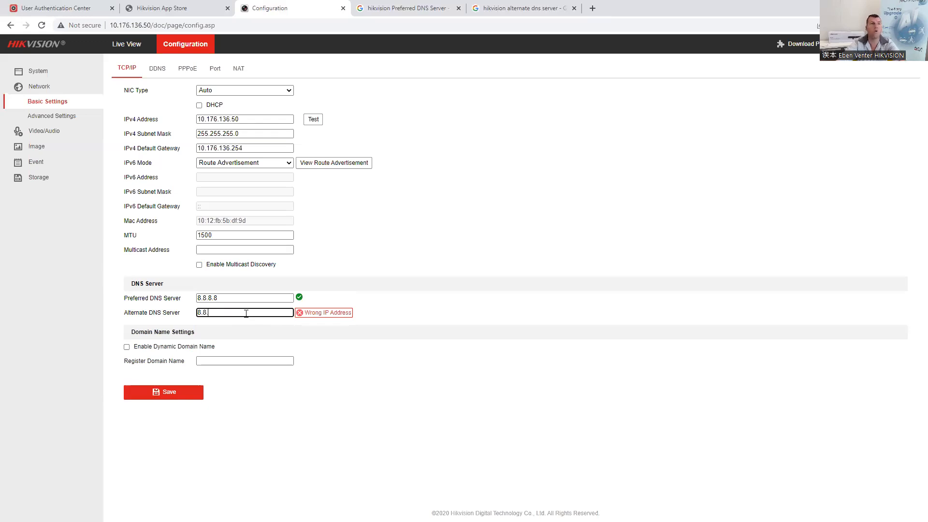
type("4.4")
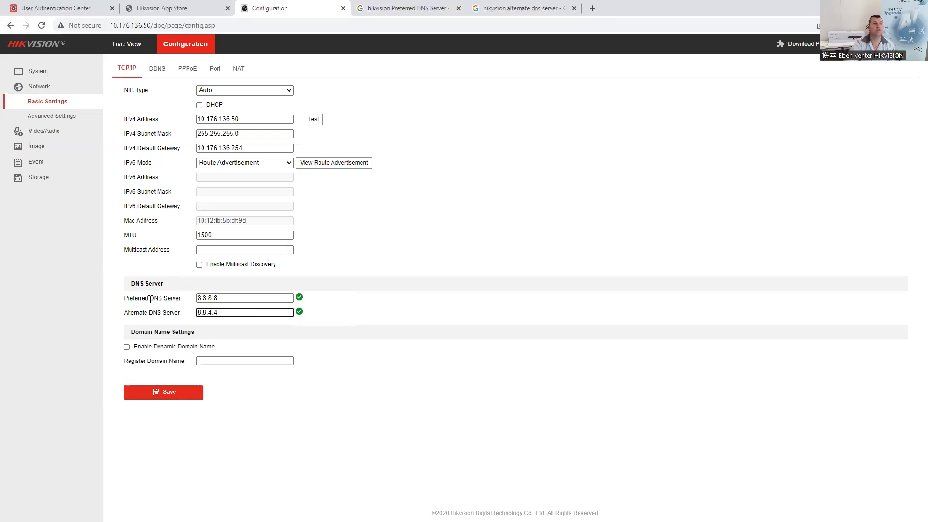
Step: Recheck the Hik-Connect platform access settings and both DNS recommendation searches, and switch to the Hik-Connect presentation
left_click(60, 117)
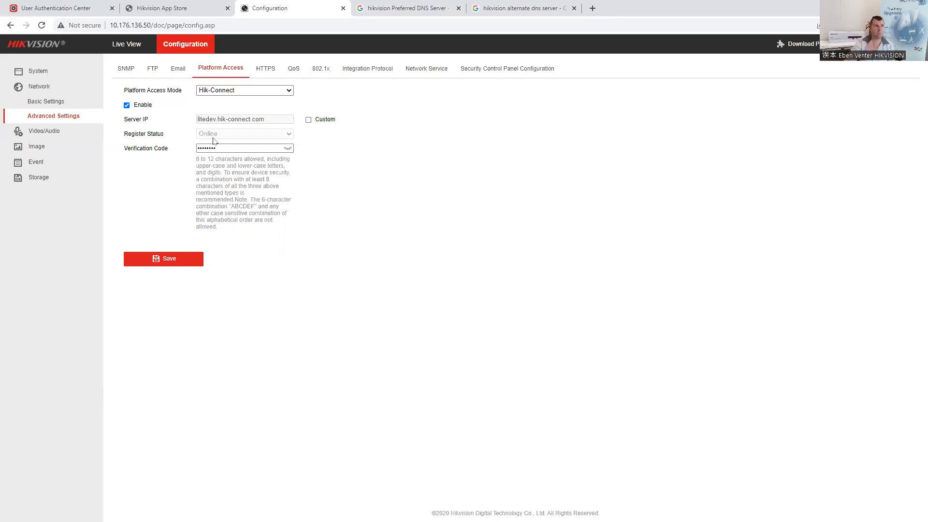
left_click(423, 6)
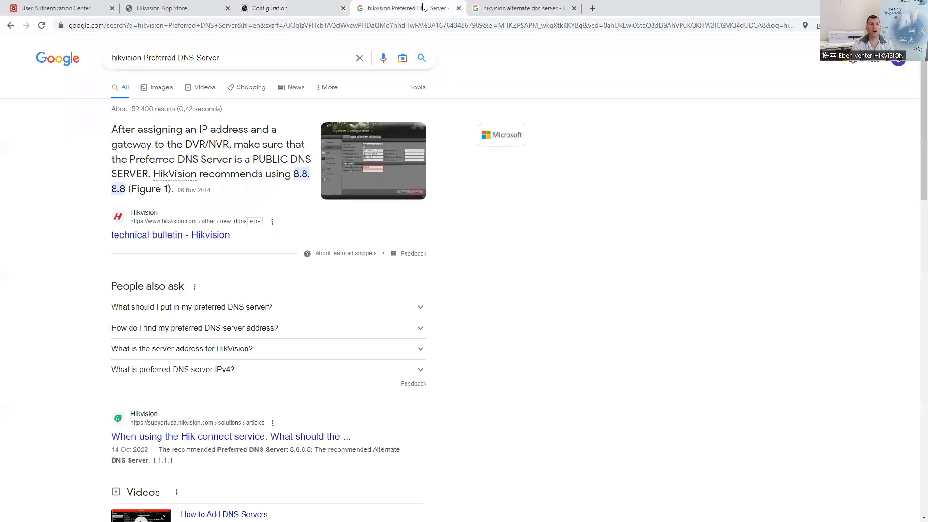
left_click(511, 10)
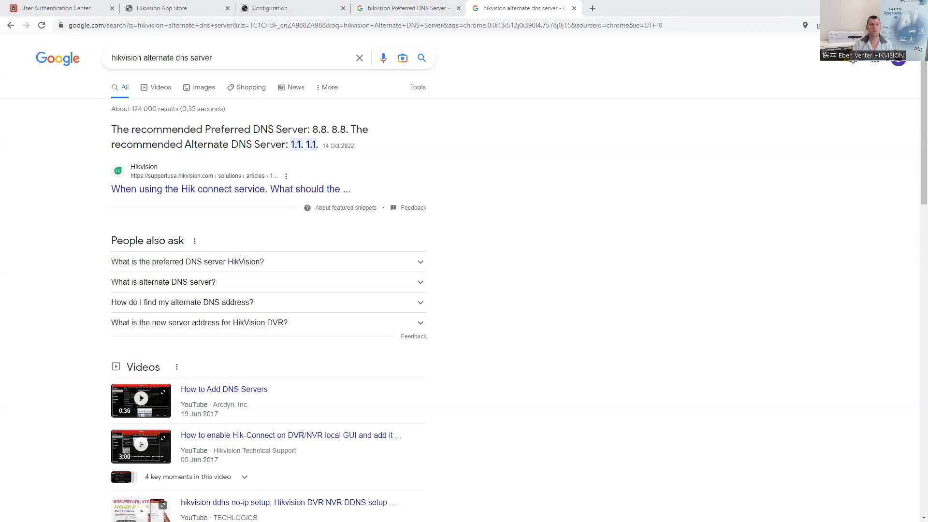
key("alt+Tab")
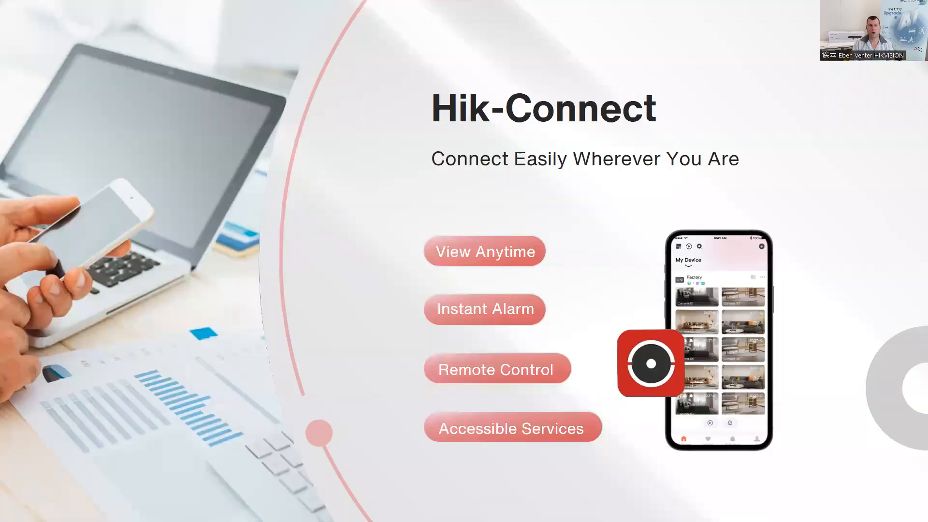